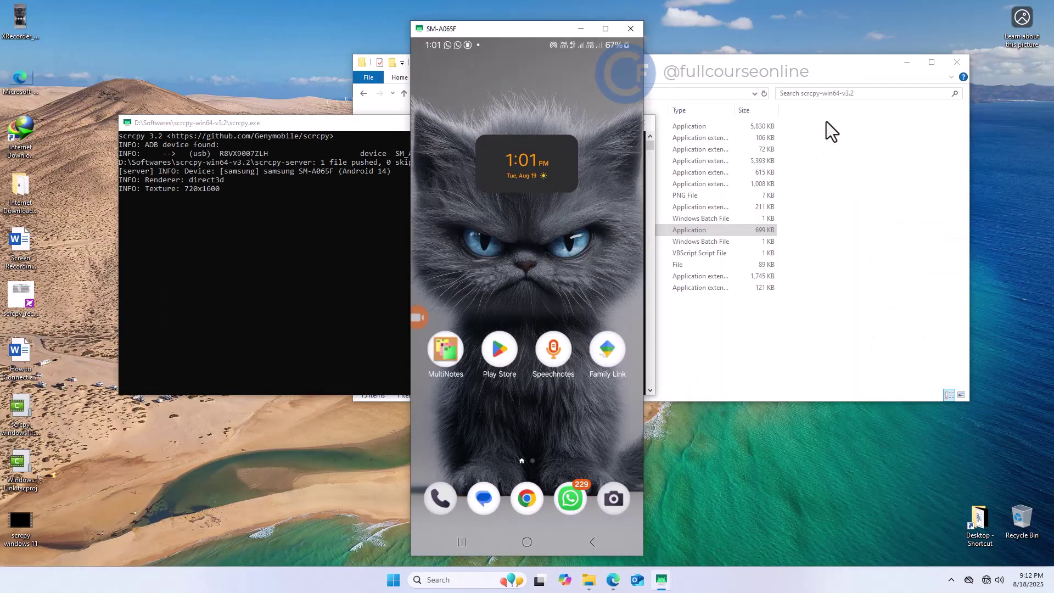
Hide Explorer and the scrcpy console, swipe the phone's home screen left, and launch ChatGPT.
{"action": "left_click", "coordinate": [912, 68]}
{"action": "left_click", "coordinate": [388, 130]}
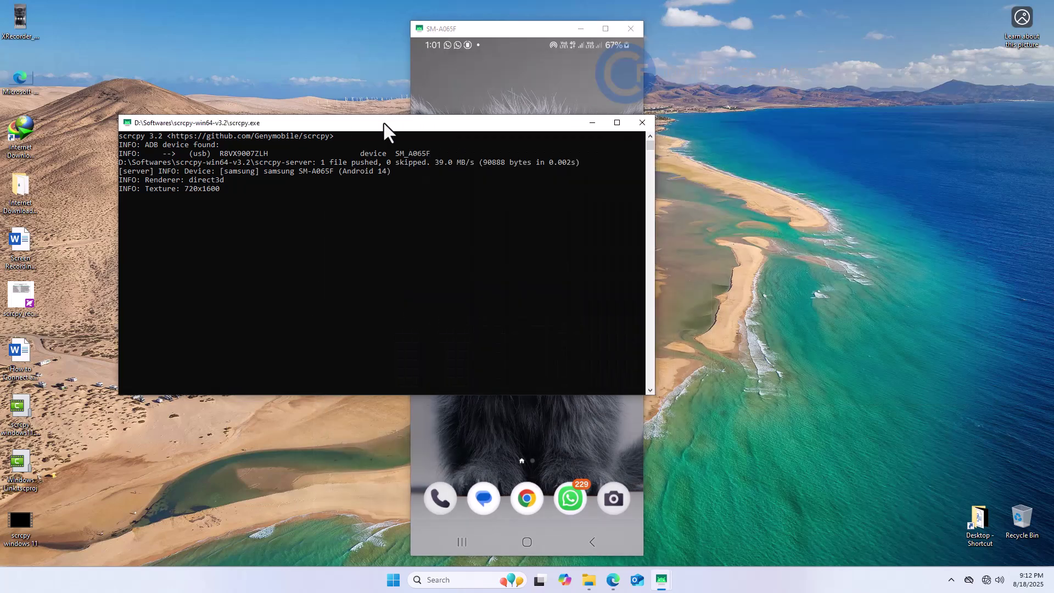
{"action": "left_click", "coordinate": [592, 123]}
{"action": "left_click_drag", "start_coordinate": [611, 312], "coordinate": [452, 314]}
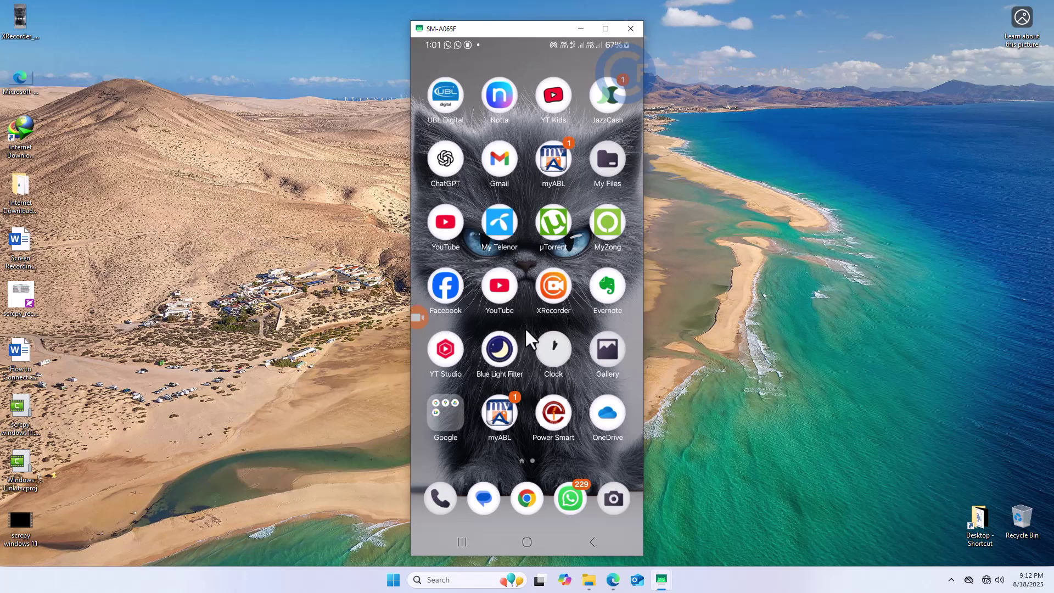
{"action": "left_click", "coordinate": [451, 161]}
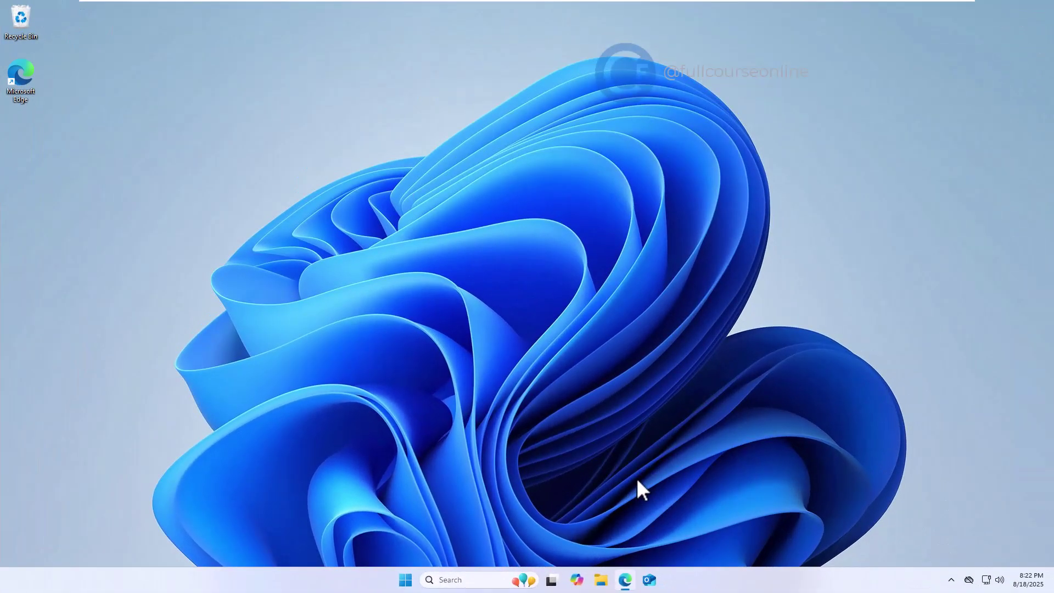
Search Google for 'scrcpy' and open the Genymobile/scrcpy GitHub result.
{"action": "type", "text": "scrcpy"}
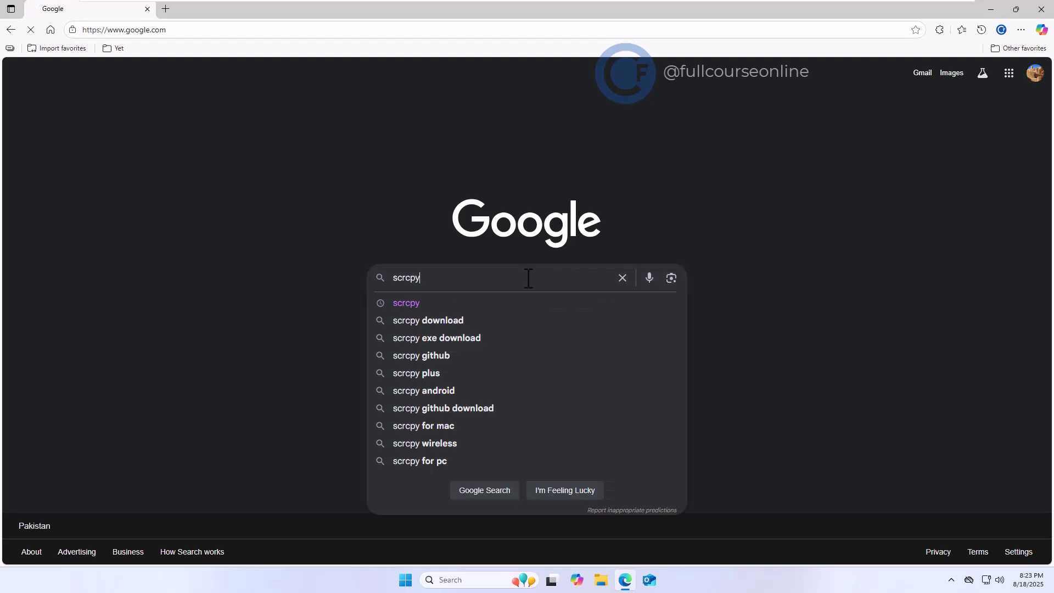
{"action": "key", "text": "Return"}
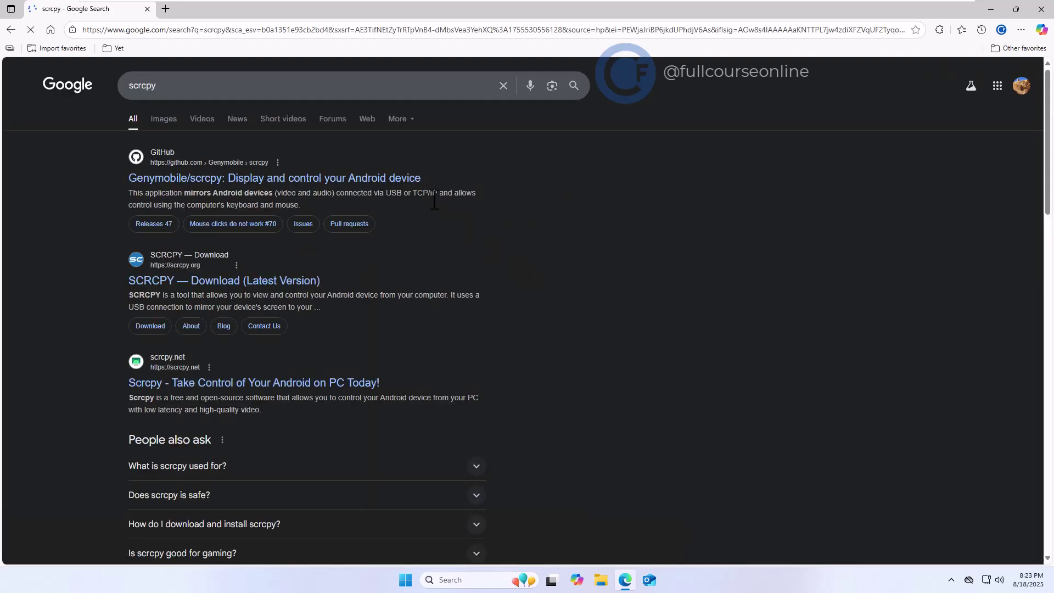
{"action": "left_click", "coordinate": [413, 179]}
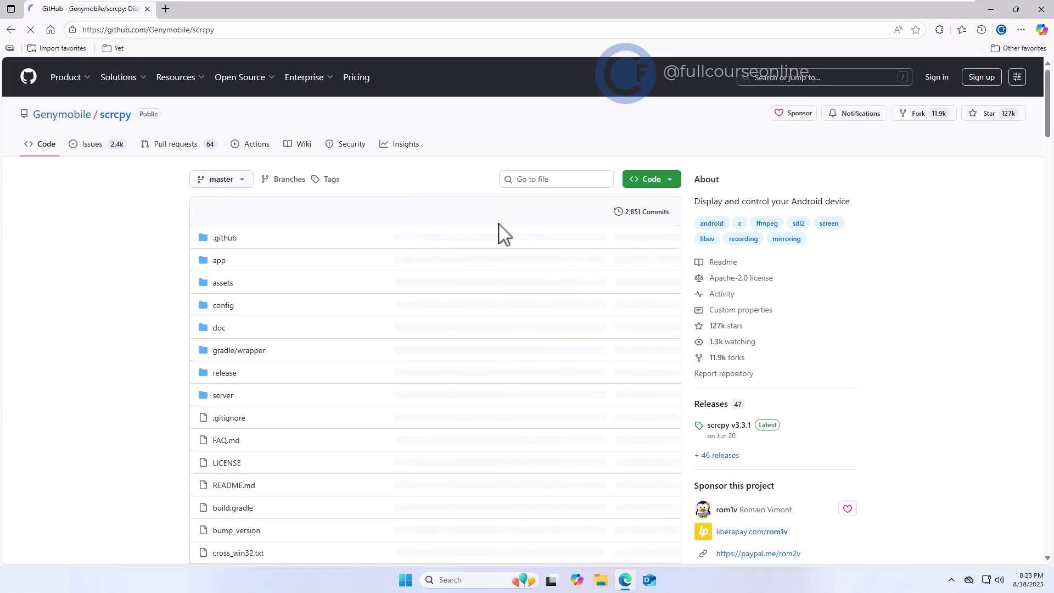
Scroll the README down to 'Get the app' and open the Windows installation doc.
{"action": "scroll", "coordinate": [497, 233], "scroll_direction": "down", "scroll_amount": 5}
{"action": "scroll", "coordinate": [493, 284], "scroll_direction": "down", "scroll_amount": 5}
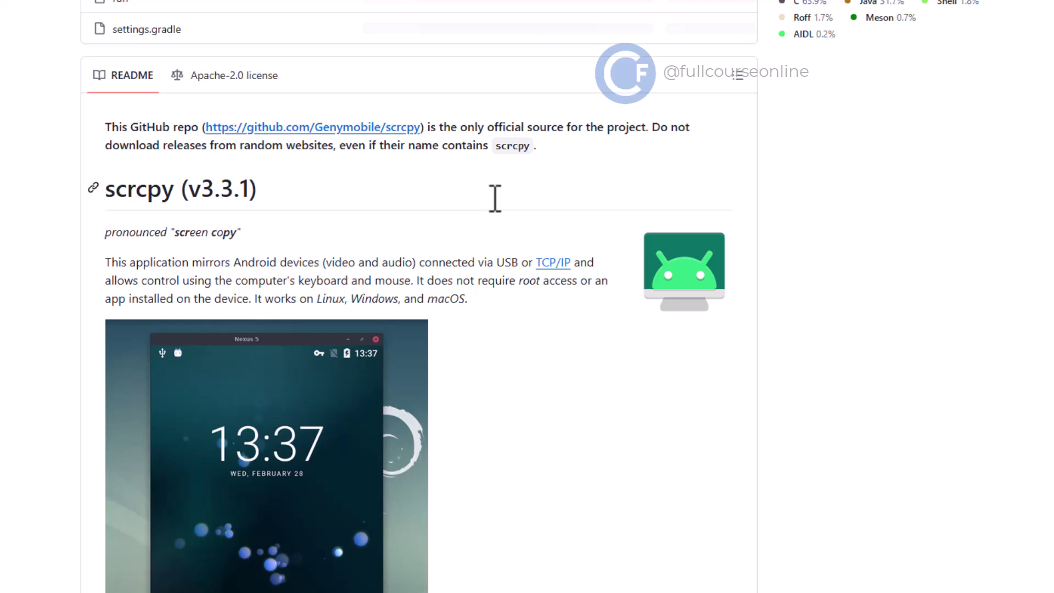
{"action": "scroll", "coordinate": [492, 198], "scroll_direction": "down", "scroll_amount": 10}
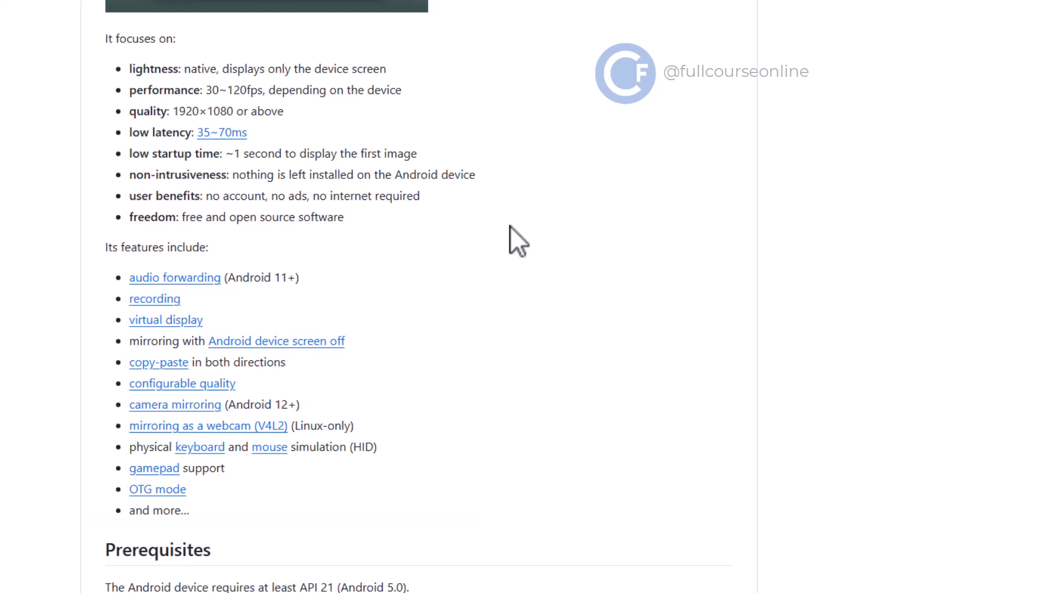
{"action": "scroll", "coordinate": [509, 226], "scroll_direction": "down", "scroll_amount": 8}
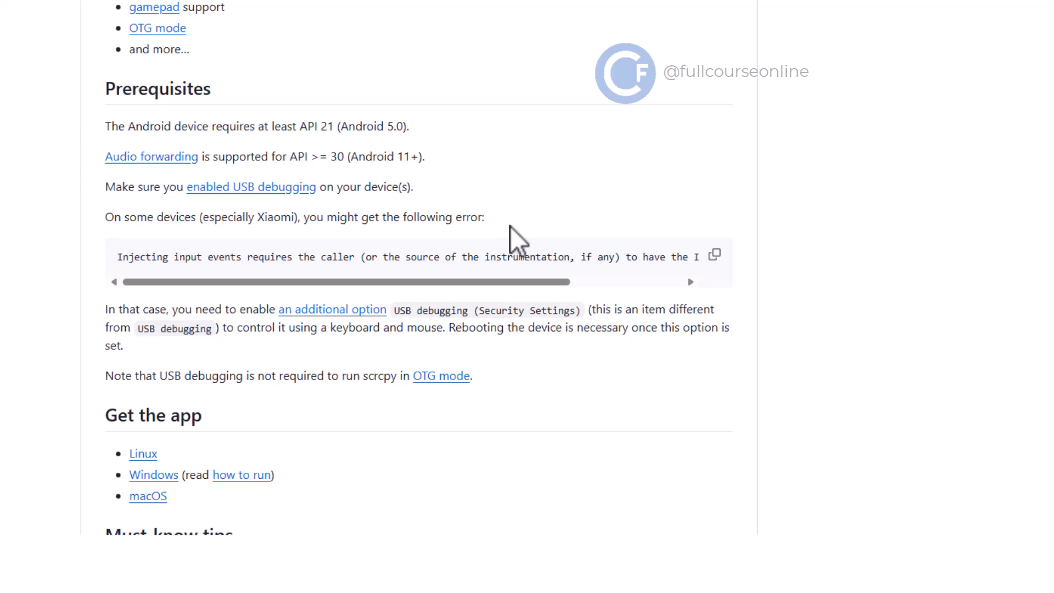
{"action": "scroll", "coordinate": [510, 227], "scroll_direction": "down", "scroll_amount": 3}
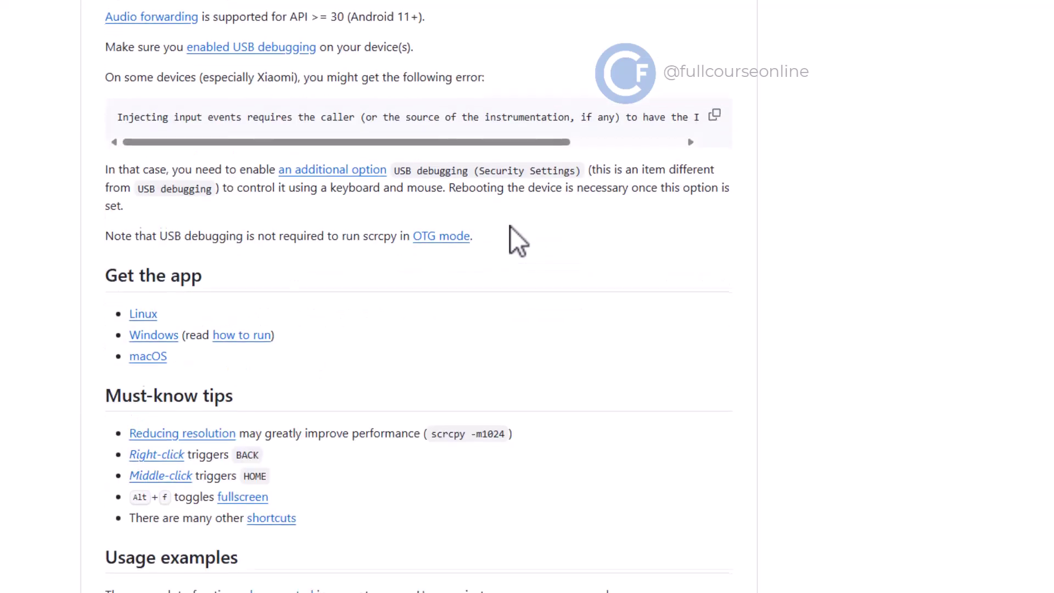
{"action": "scroll", "coordinate": [510, 227], "scroll_direction": "down", "scroll_amount": 1}
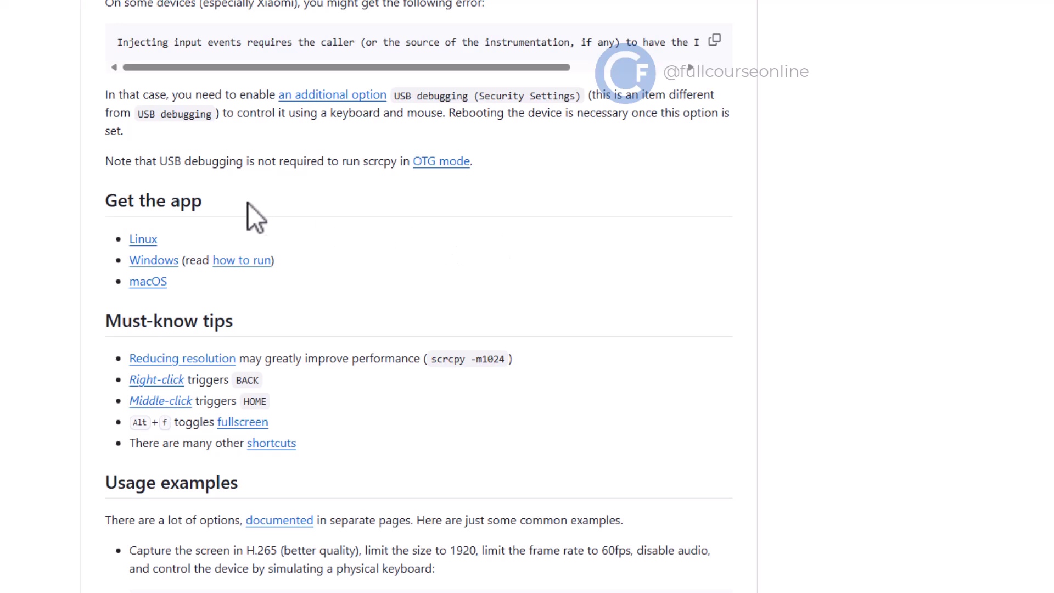
{"action": "left_click", "coordinate": [153, 261]}
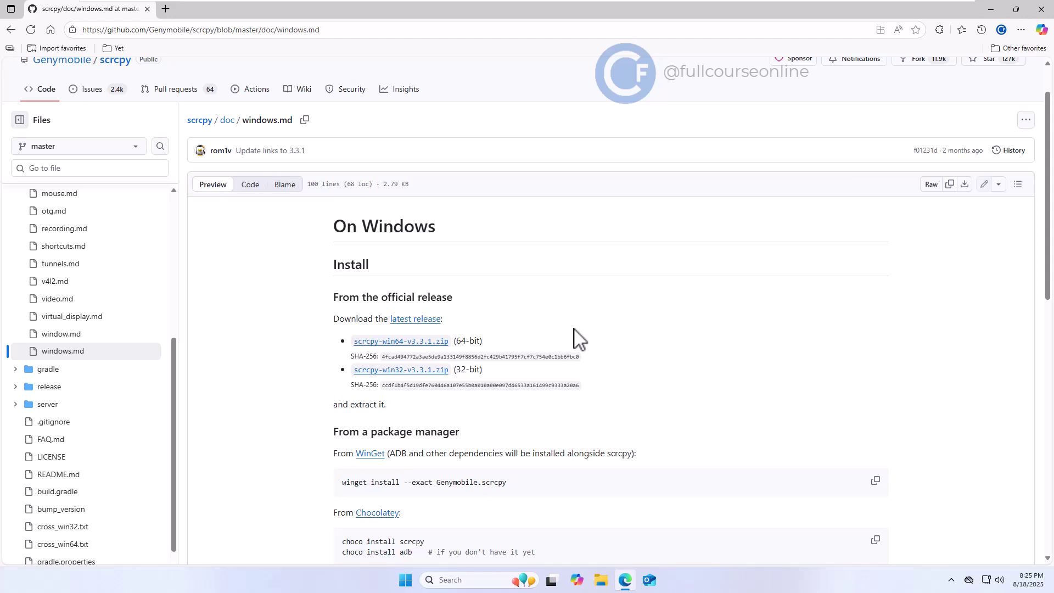
Download scrcpy-win64-v3.3.1.zip and show it in the Downloads folder.
{"action": "left_click", "coordinate": [444, 342]}
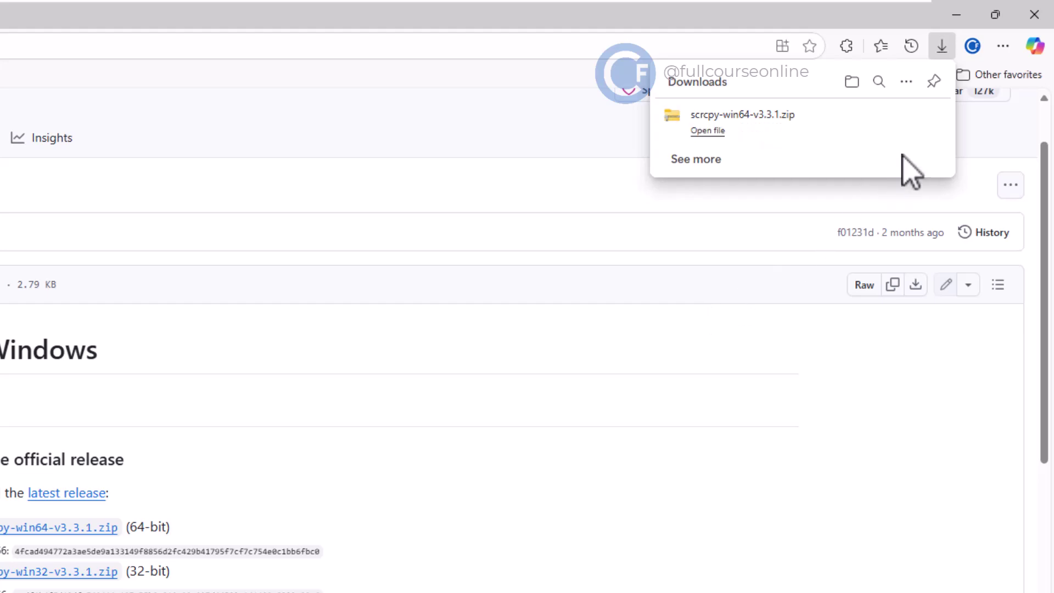
{"action": "mouse_move", "coordinate": [744, 139]}
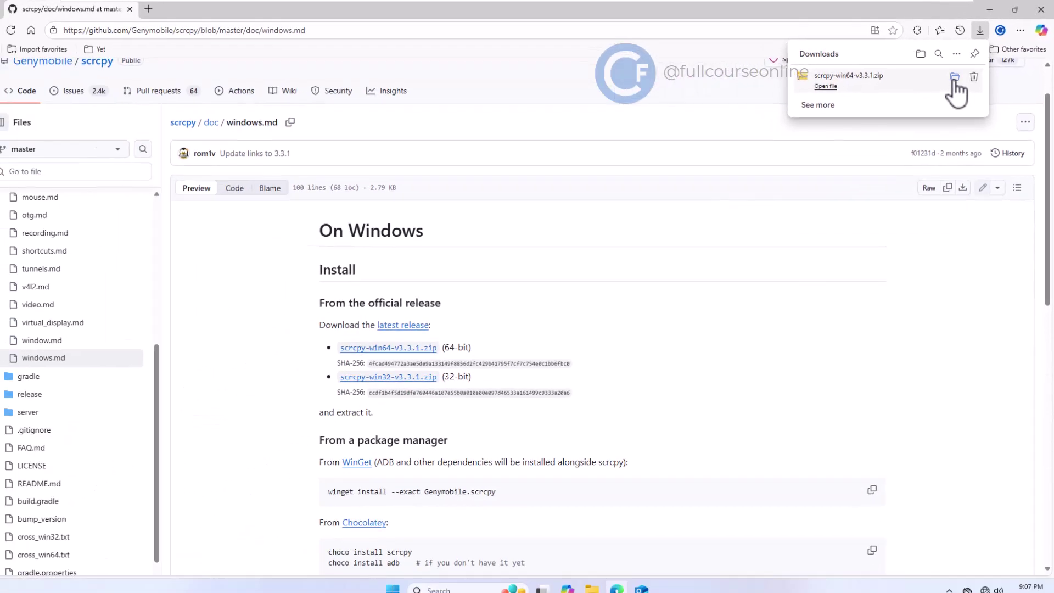
{"action": "left_click", "coordinate": [955, 76]}
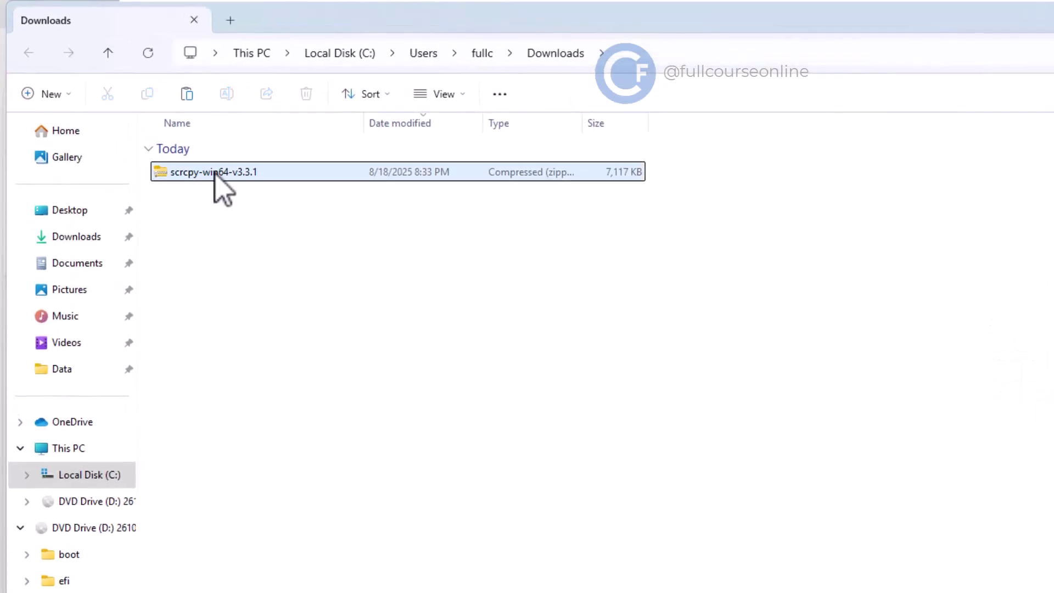
Paste the scrcpy-win64-v3.3.1 zip into the root of Local Disk (C:).
{"action": "right_click", "coordinate": [218, 182]}
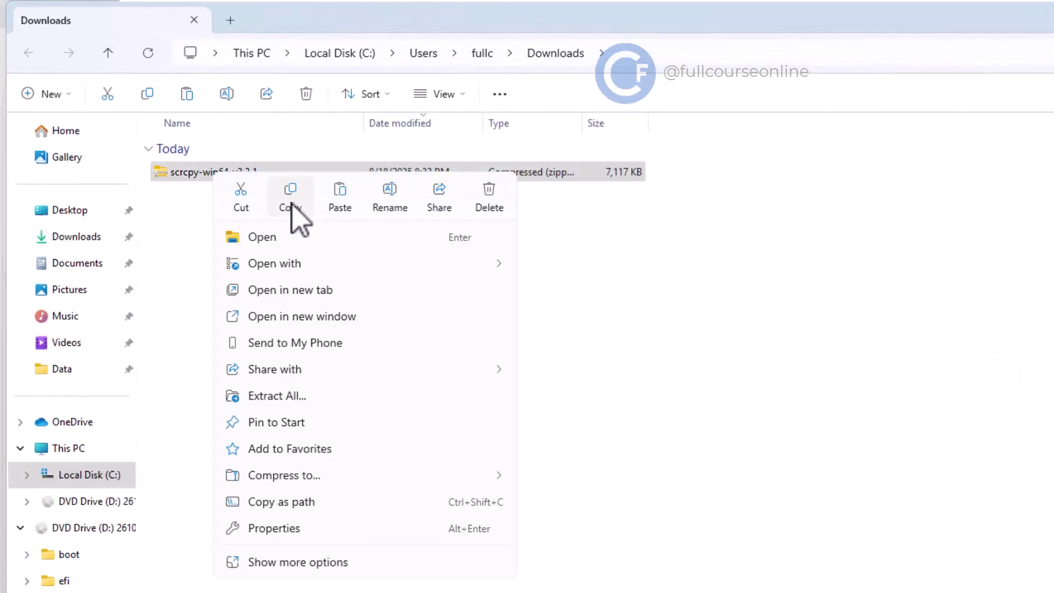
{"action": "key", "text": "Escape"}
{"action": "left_click", "coordinate": [93, 477]}
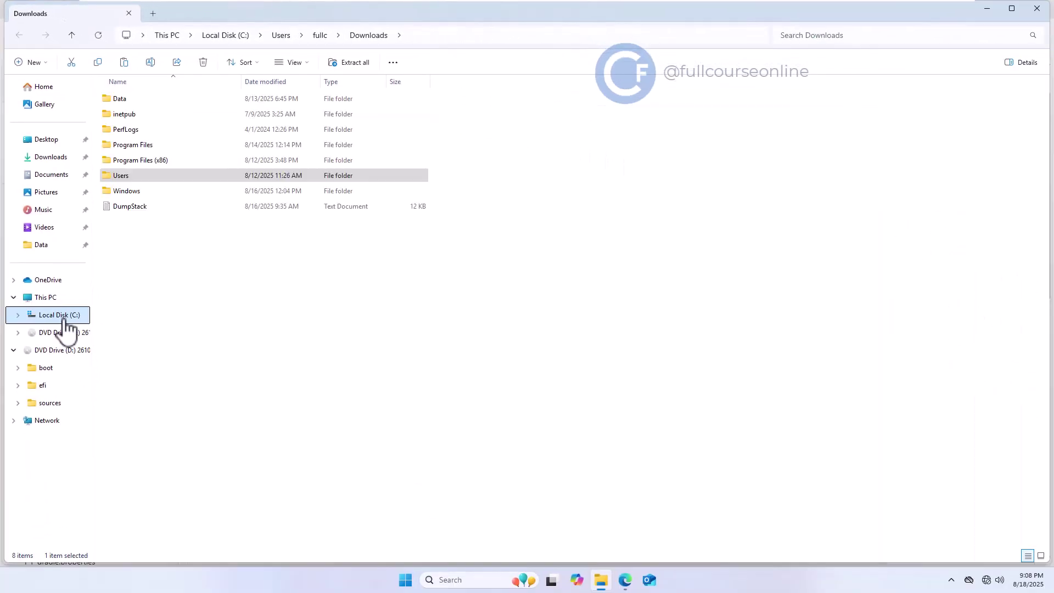
{"action": "right_click", "coordinate": [153, 301]}
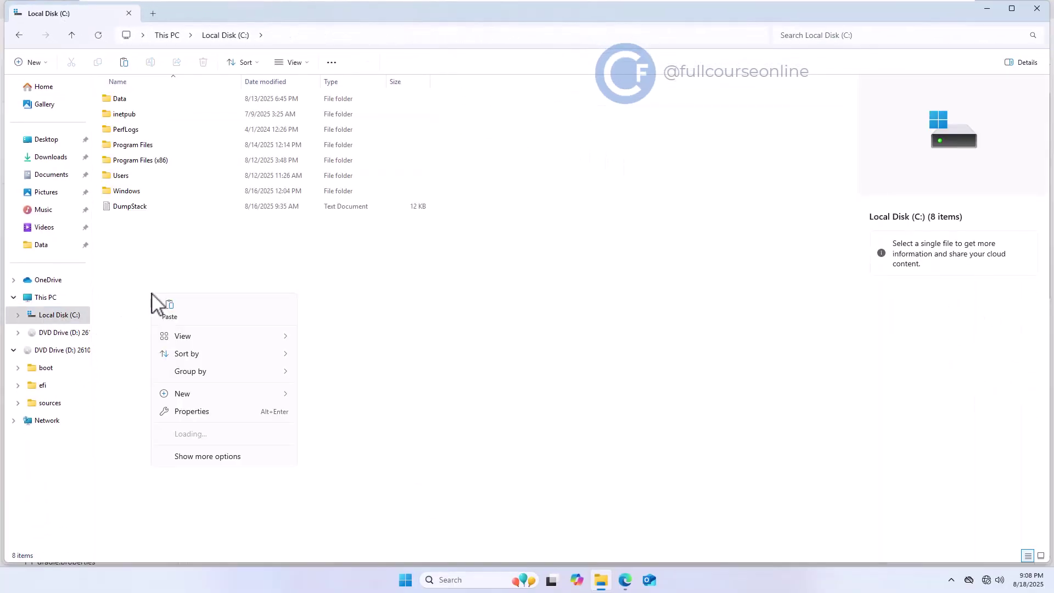
{"action": "left_click", "coordinate": [164, 306]}
{"action": "right_click", "coordinate": [149, 222]}
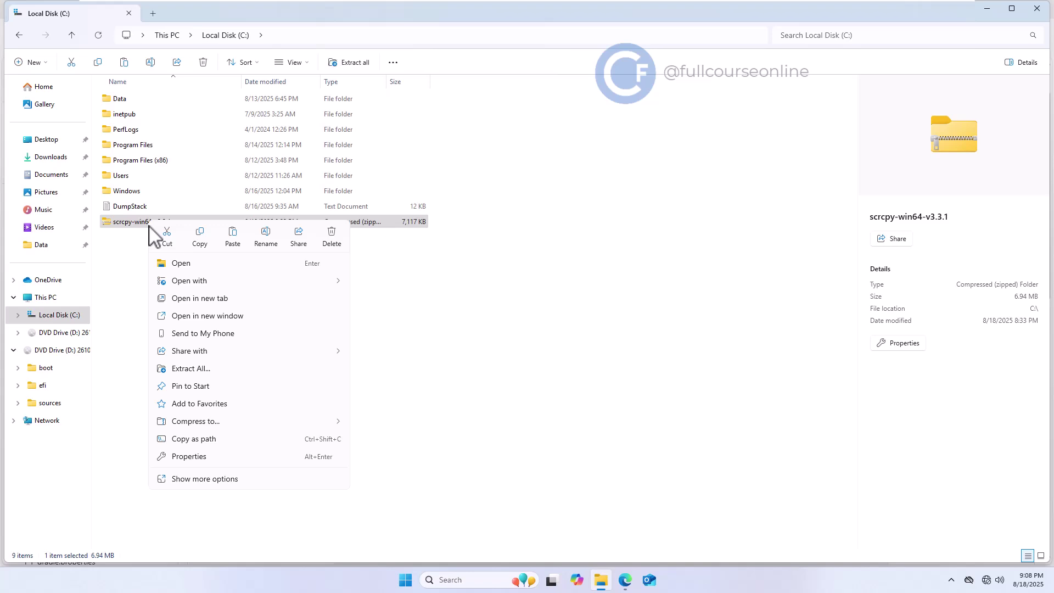
Extract the zip to C:\scrcpy-win64-v3.3.1 and open its inner scrcpy-win64-v3.3.1 folder.
{"action": "left_click", "coordinate": [185, 369]}
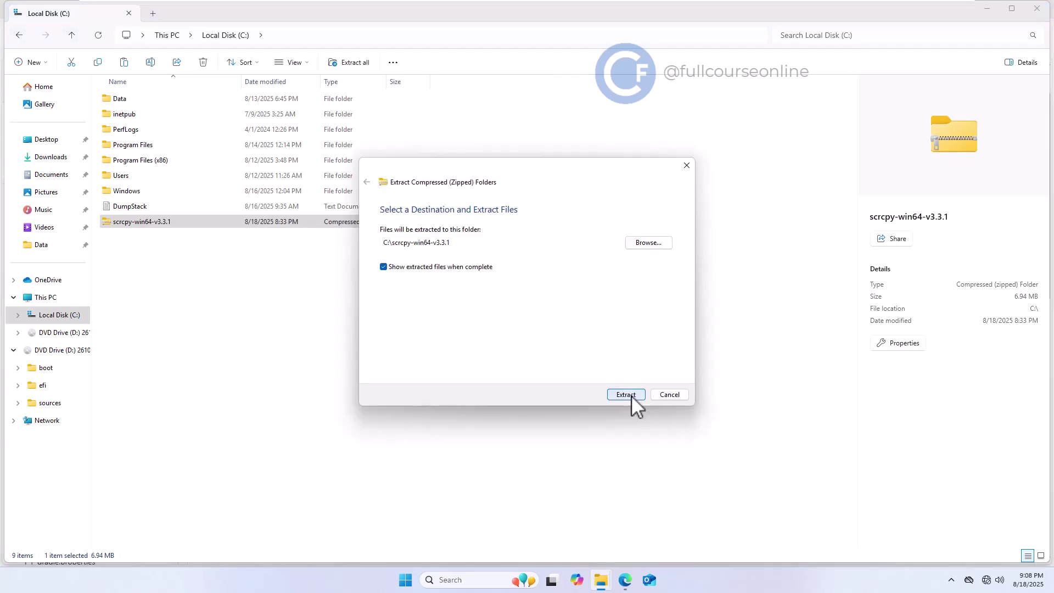
{"action": "left_click", "coordinate": [632, 396]}
{"action": "left_click", "coordinate": [183, 176]}
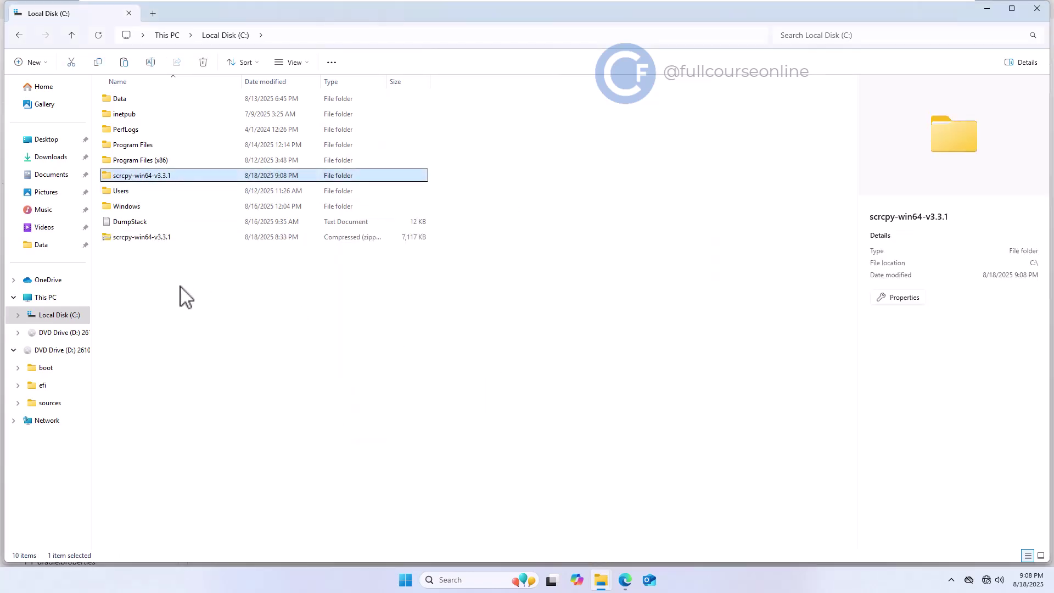
{"action": "double_click", "coordinate": [172, 176]}
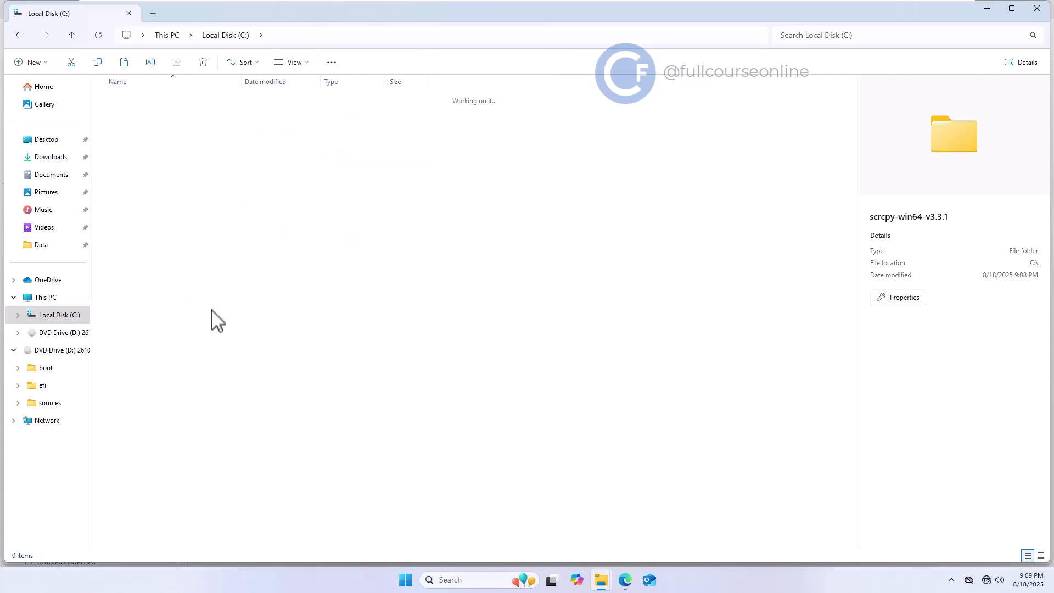
{"action": "double_click", "coordinate": [141, 100]}
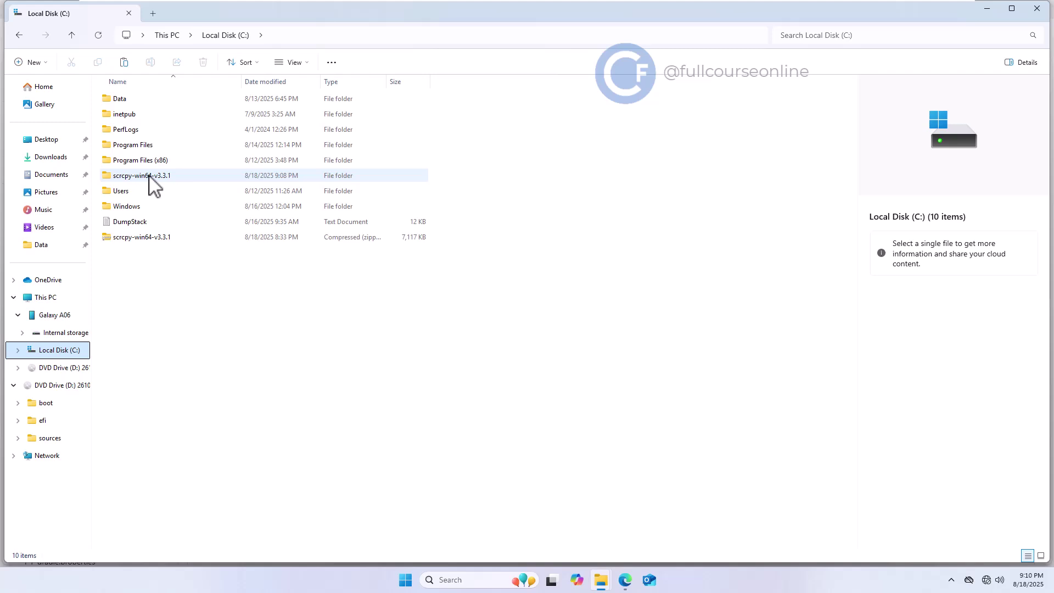
Open the inner scrcpy-win64-v3.3.1 folder, launch scrcpy.exe, and run it past SmartScreen.
{"action": "double_click", "coordinate": [149, 175]}
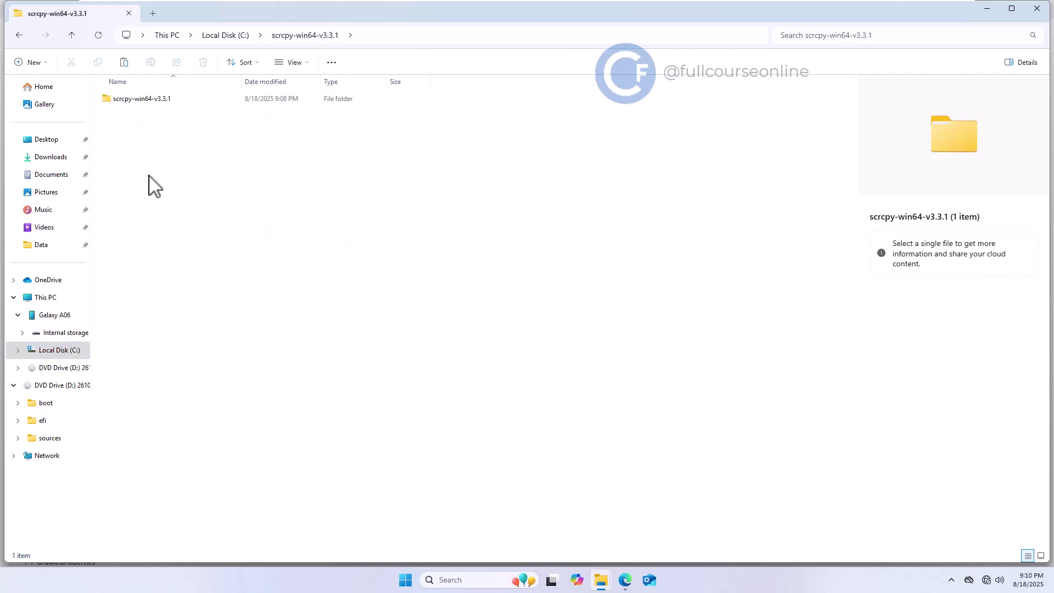
{"action": "double_click", "coordinate": [149, 100]}
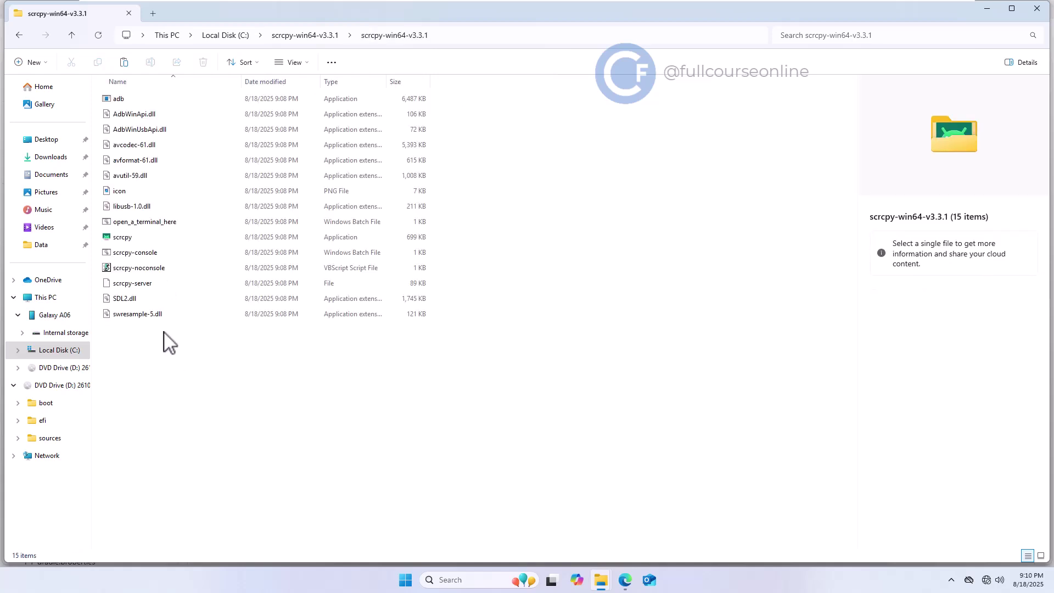
{"action": "left_click", "coordinate": [122, 239]}
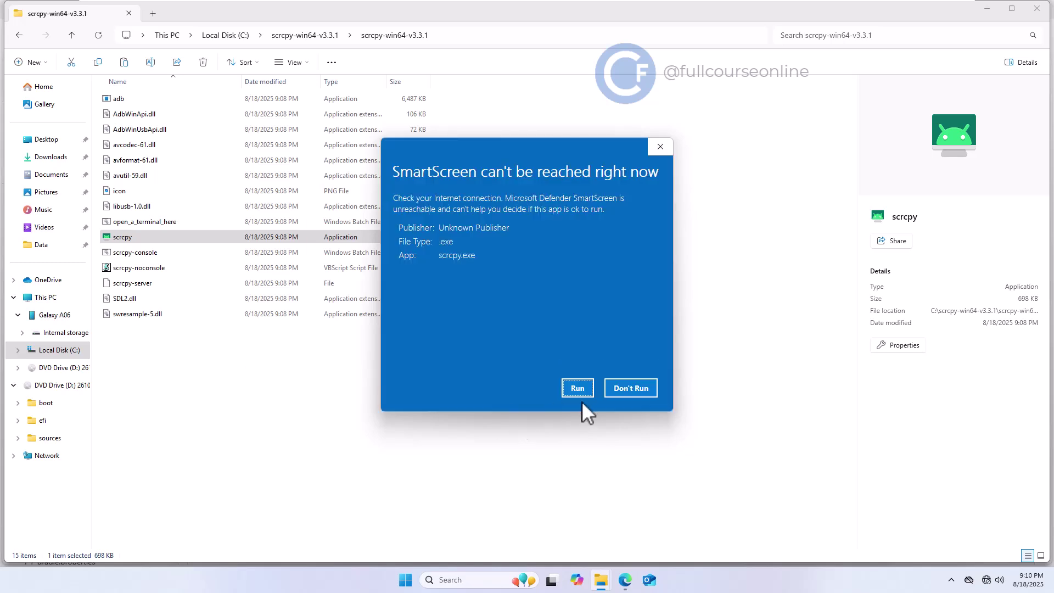
{"action": "left_click", "coordinate": [578, 389]}
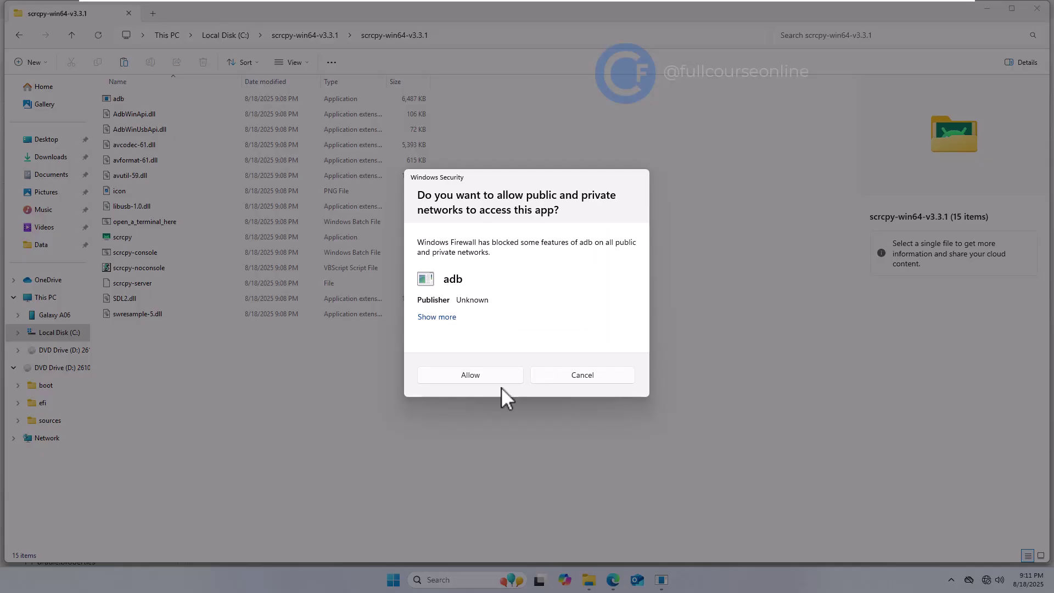
Allow adb through the Windows firewall so scrcpy detects the USB phone.
{"action": "left_click", "coordinate": [504, 381]}
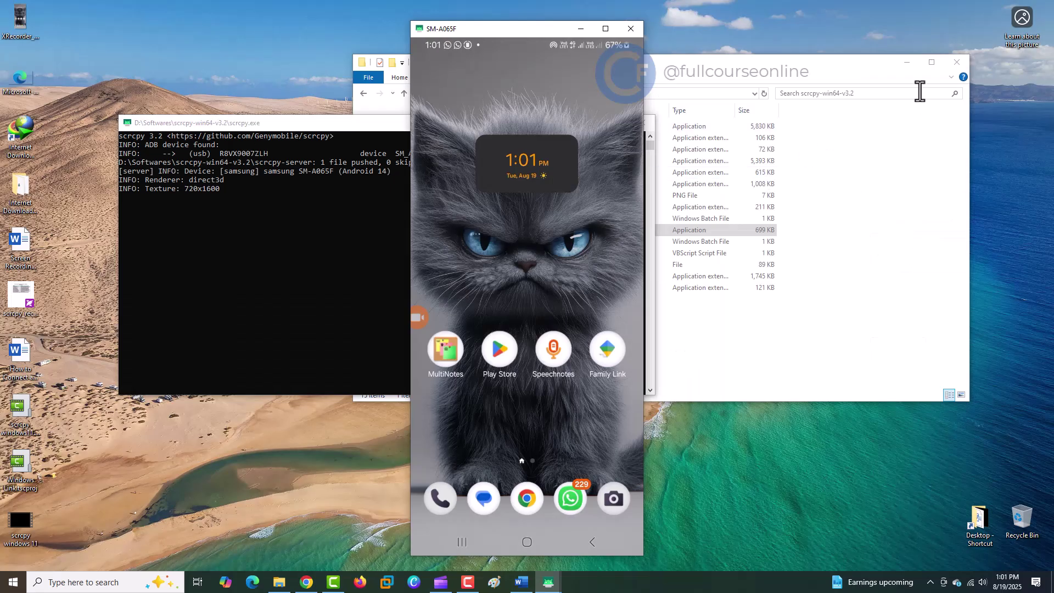
Minimize Explorer and the console, then swipe the mirrored home screen to its second page.
{"action": "left_click", "coordinate": [912, 68]}
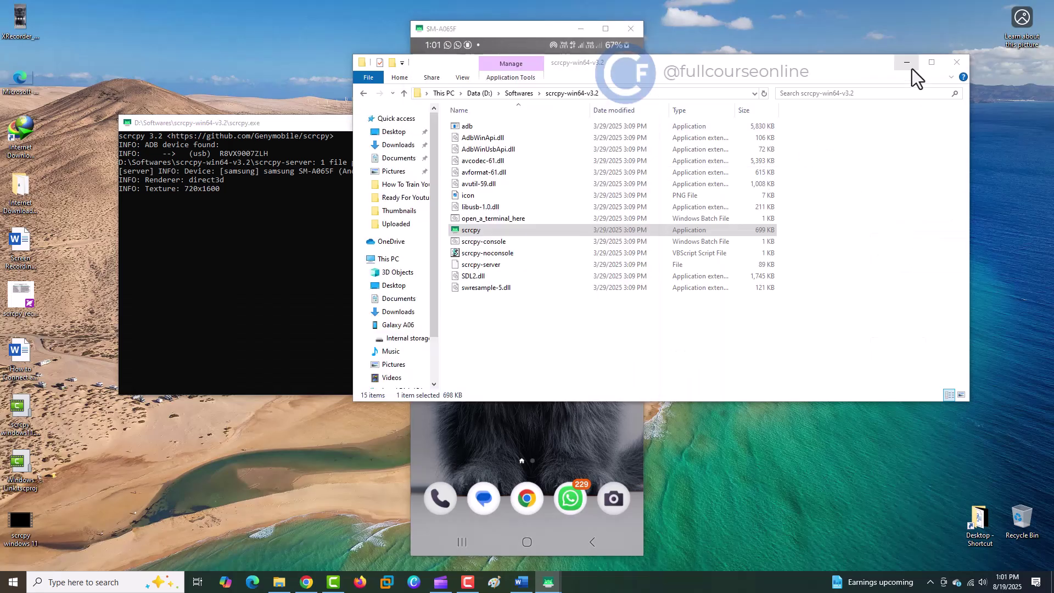
{"action": "left_click", "coordinate": [907, 63]}
{"action": "left_click", "coordinate": [384, 126]}
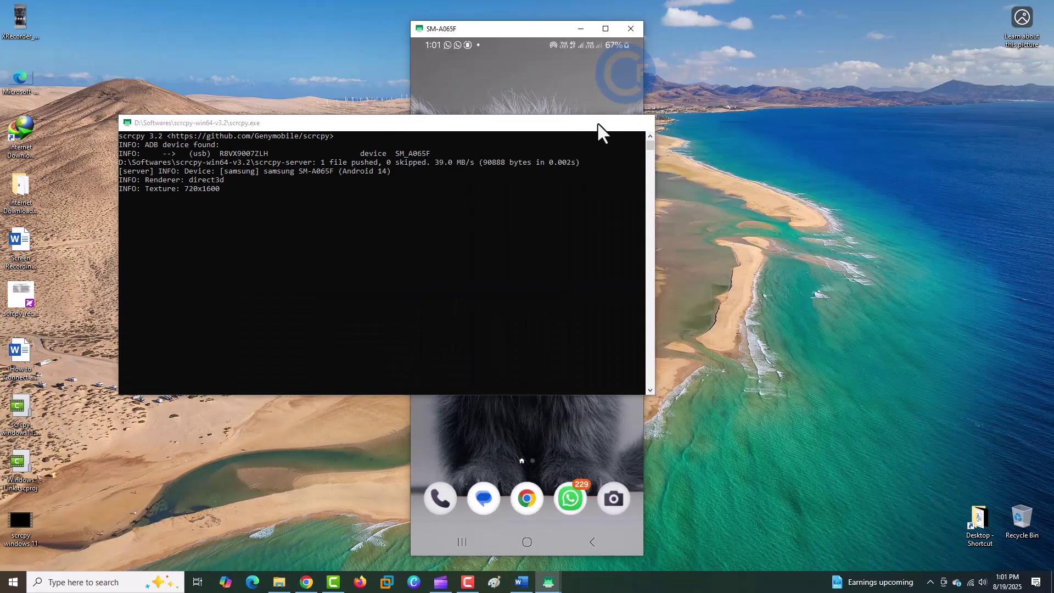
{"action": "left_click", "coordinate": [592, 122]}
{"action": "left_click_drag", "start_coordinate": [640, 289], "coordinate": [379, 312]}
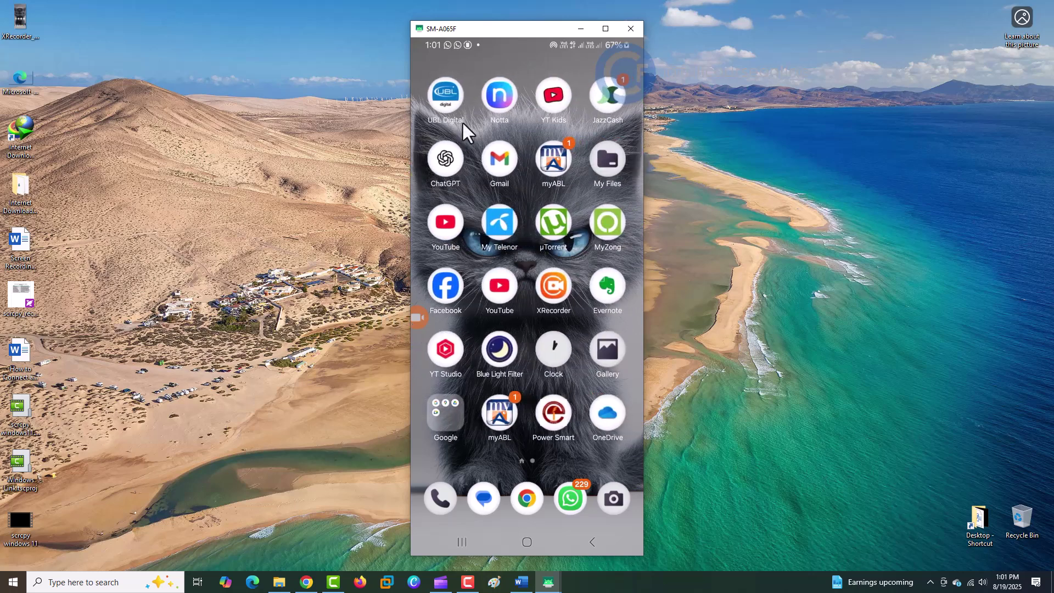
Launch ChatGPT on the phone, return to the home screen, and open OneDrive.
{"action": "left_click", "coordinate": [450, 160]}
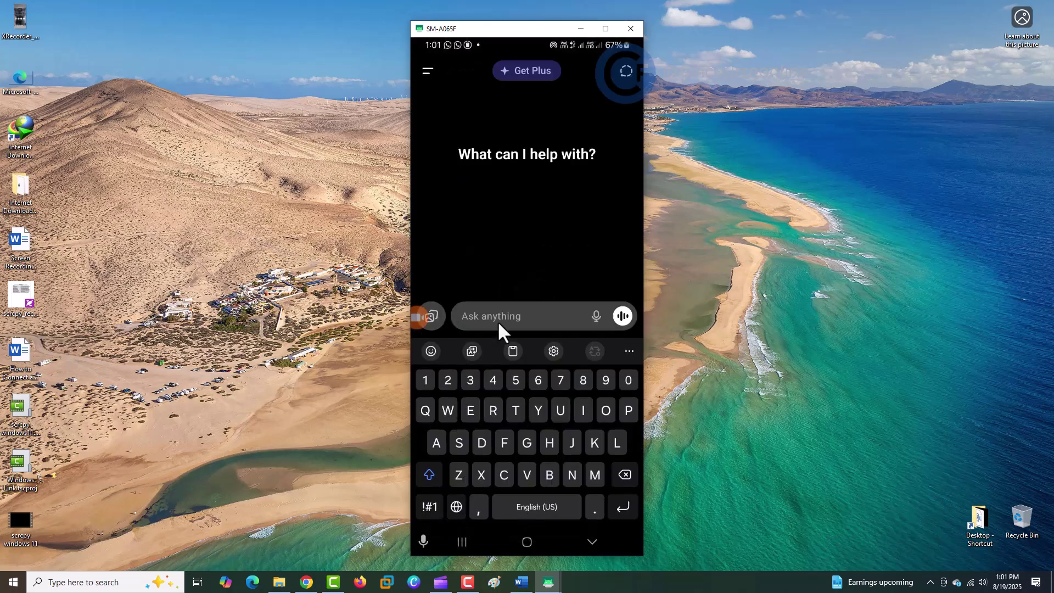
{"action": "left_click", "coordinate": [585, 540]}
{"action": "left_click", "coordinate": [590, 542]}
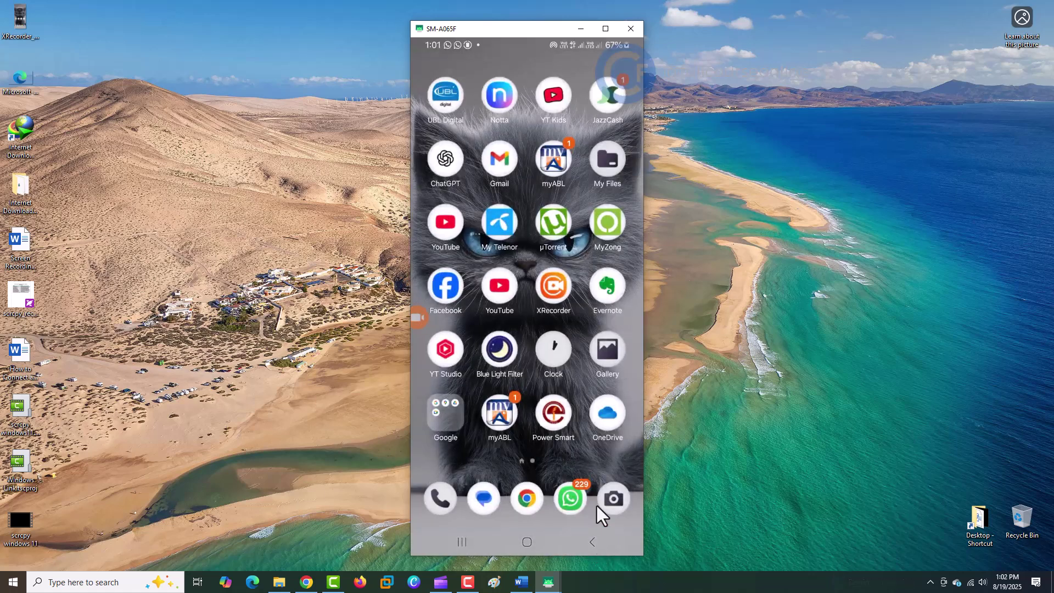
{"action": "left_click", "coordinate": [602, 429]}
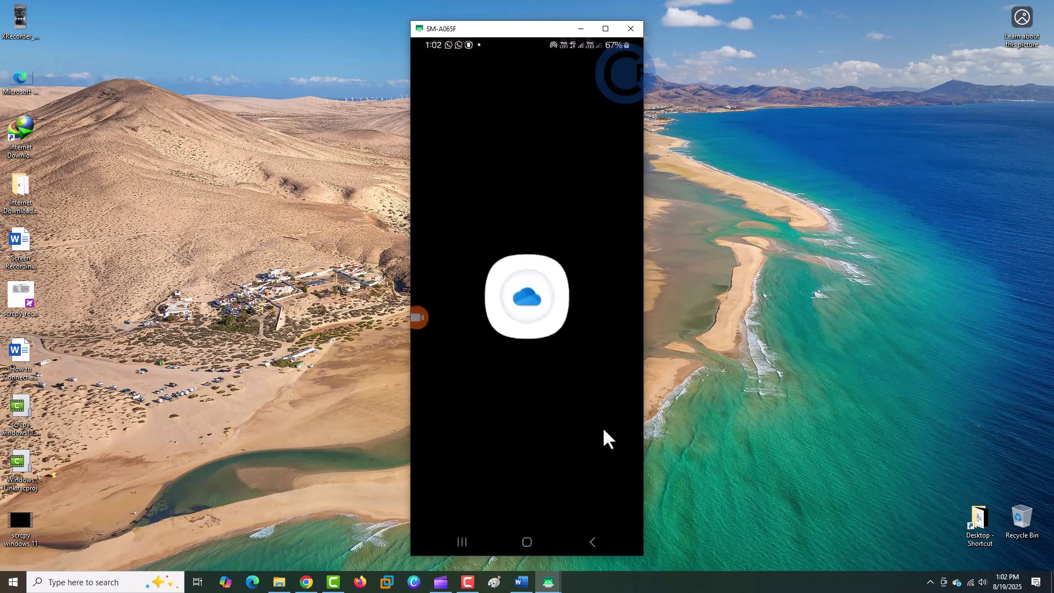